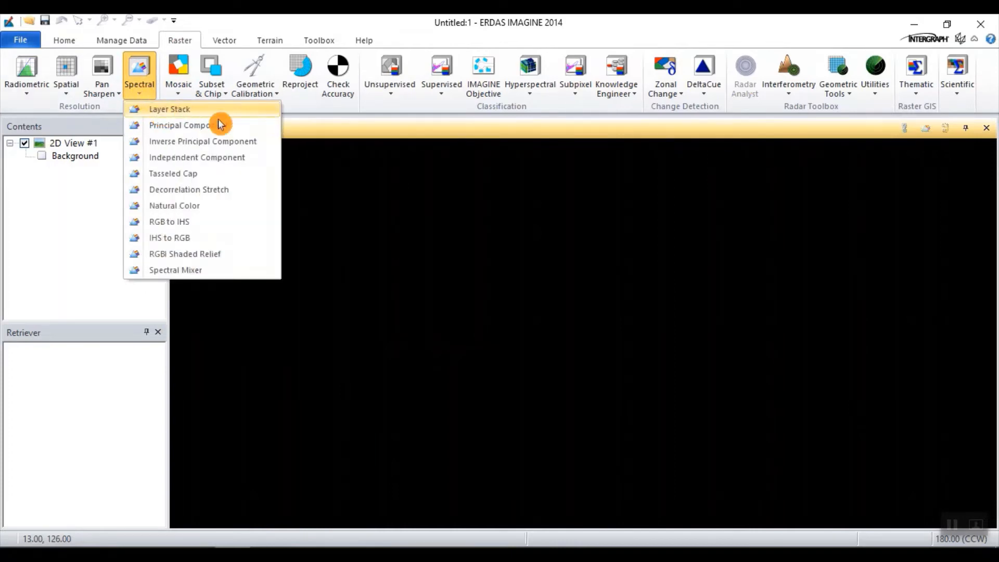
# Step: Start a Layer Stack and browse for the input file in YouTube/RemoteSensing/layerstacking/Data on the Office Work (W:) drive
pyautogui.click(178, 110)
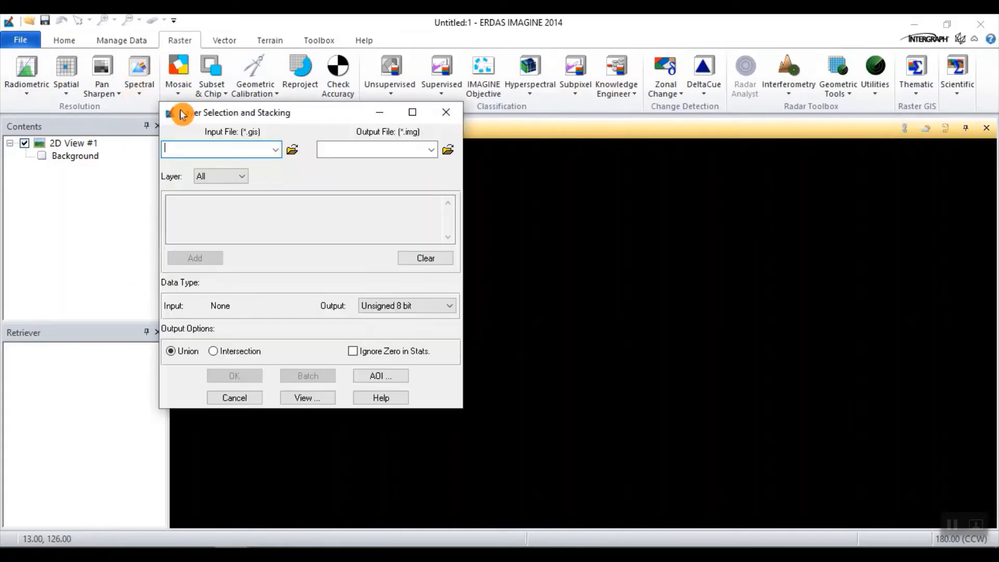
pyautogui.click(292, 150)
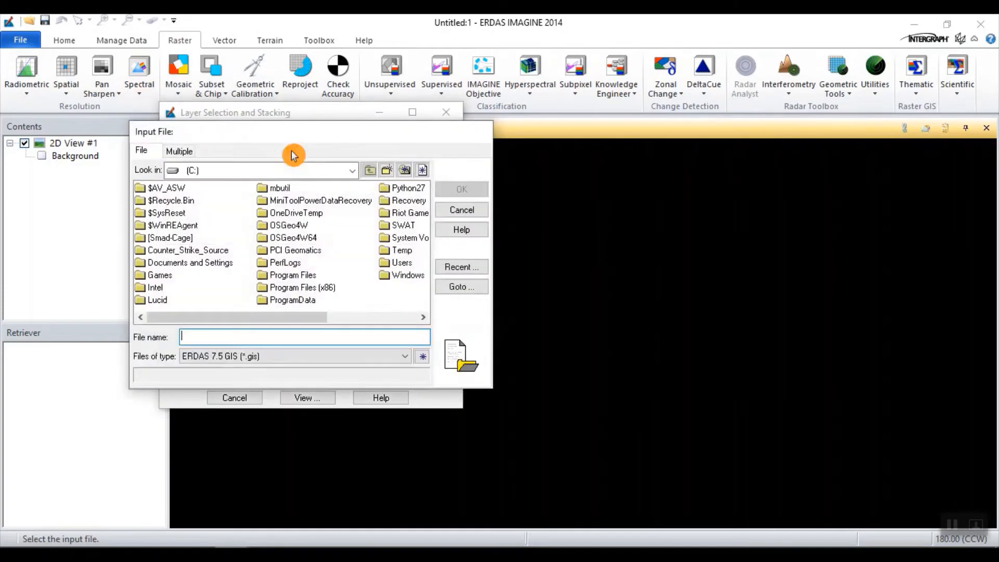
pyautogui.click(354, 172)
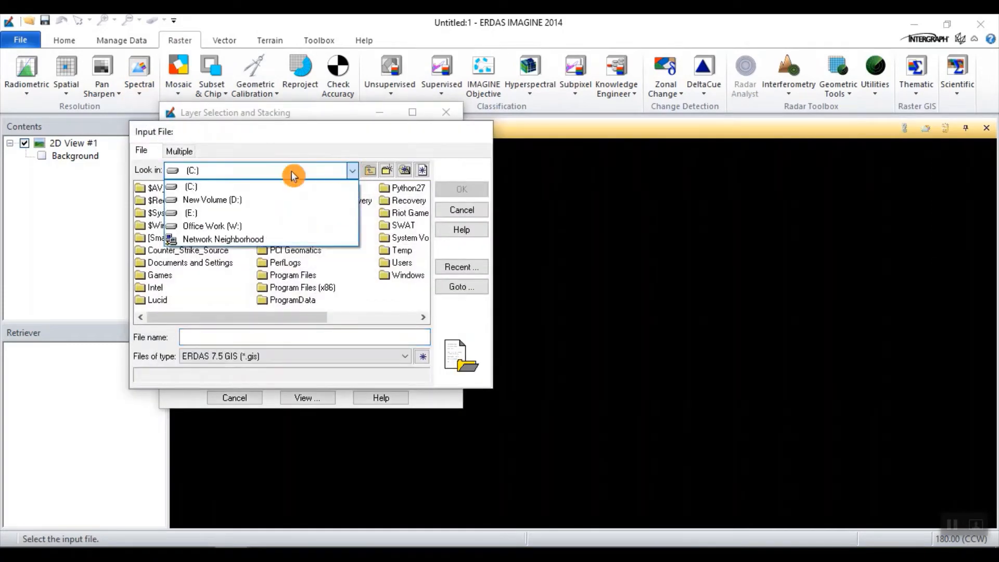
pyautogui.click(230, 223)
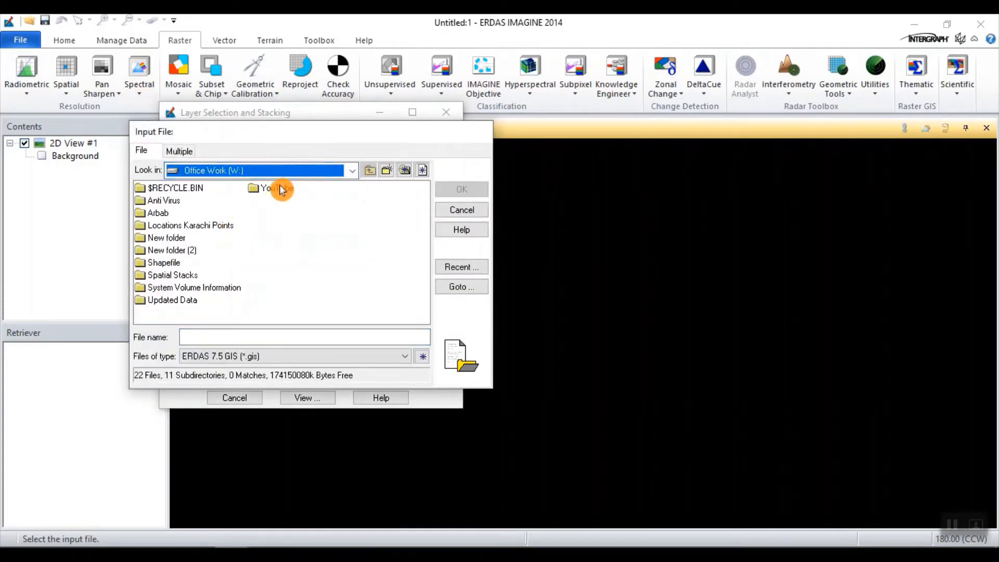
pyautogui.doubleClick(284, 188)
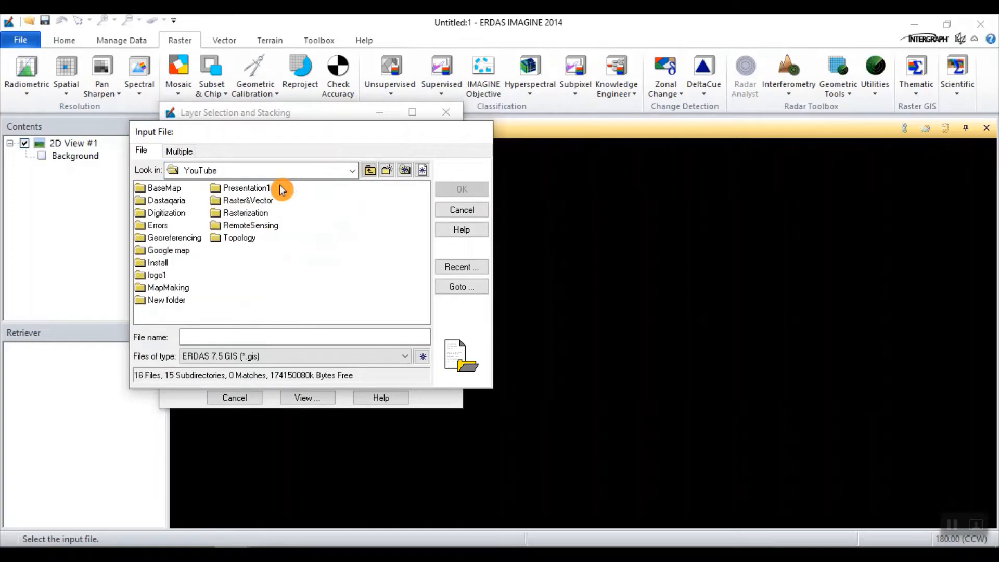
pyautogui.doubleClick(251, 225)
pyautogui.doubleClick(167, 190)
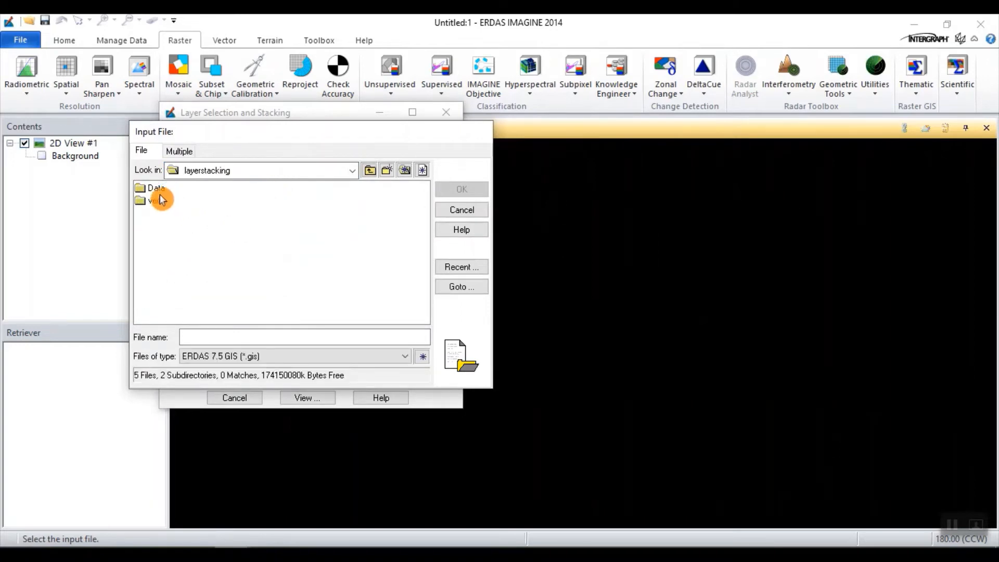
pyautogui.doubleClick(156, 190)
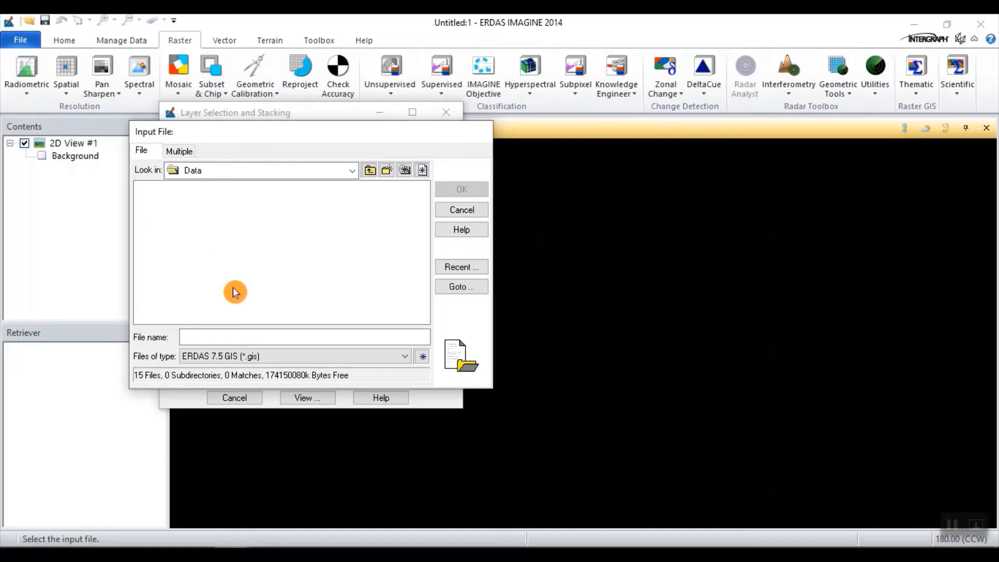
# Step: Set the input file type to TIFF so the Landsat band files can be chosen
pyautogui.click(265, 357)
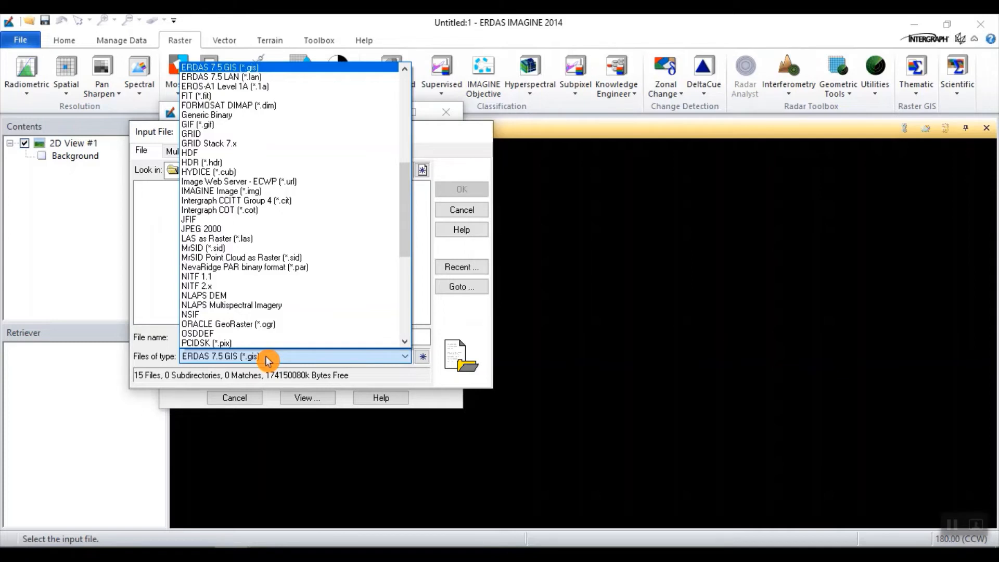
pyautogui.scroll(-8, 265, 355)
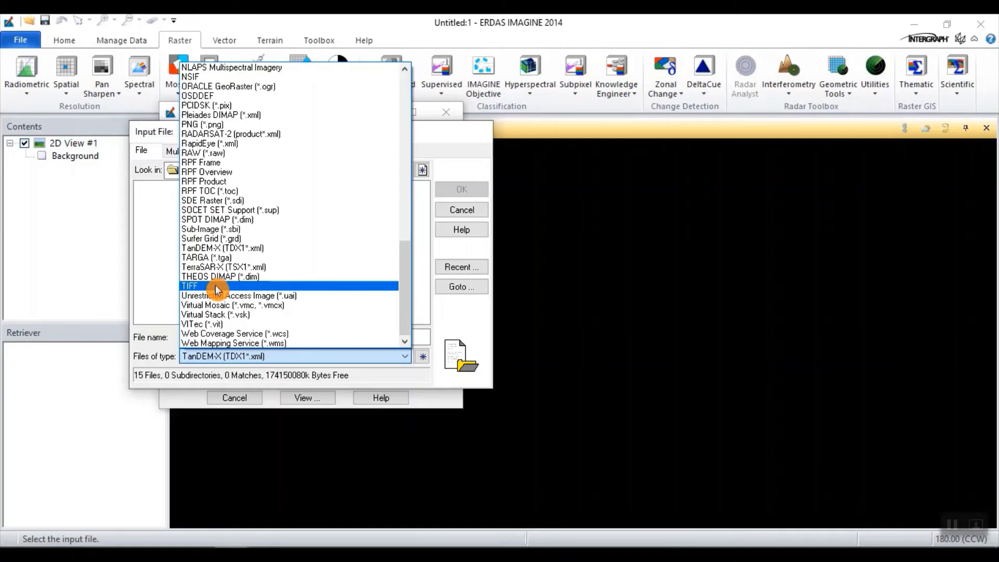
pyautogui.click(216, 287)
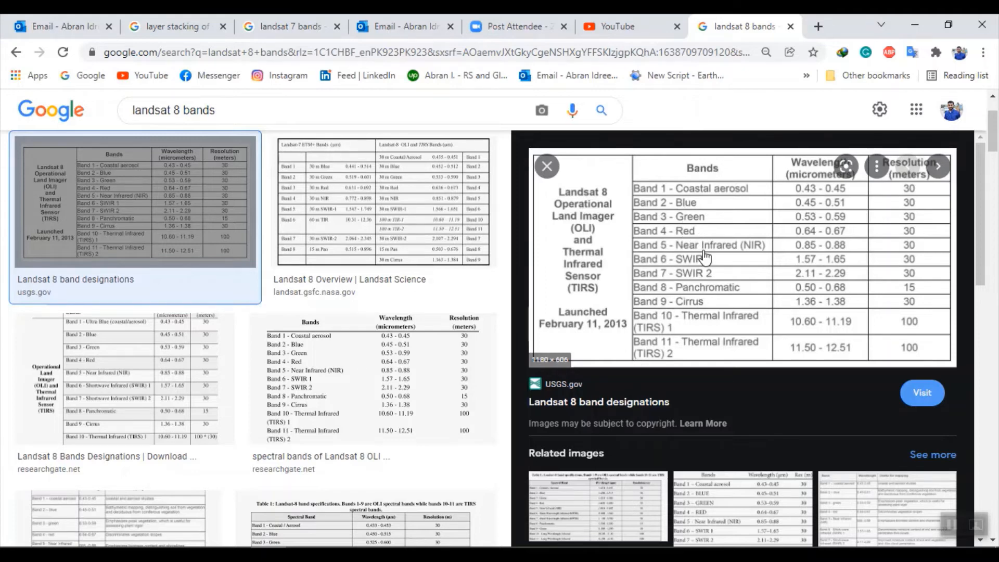
# Step: Switch from the browser back to ERDAS IMAGINE and add the Landsat 8 band file ending in B2.TIF to the stack list
pyautogui.click(442, 557)
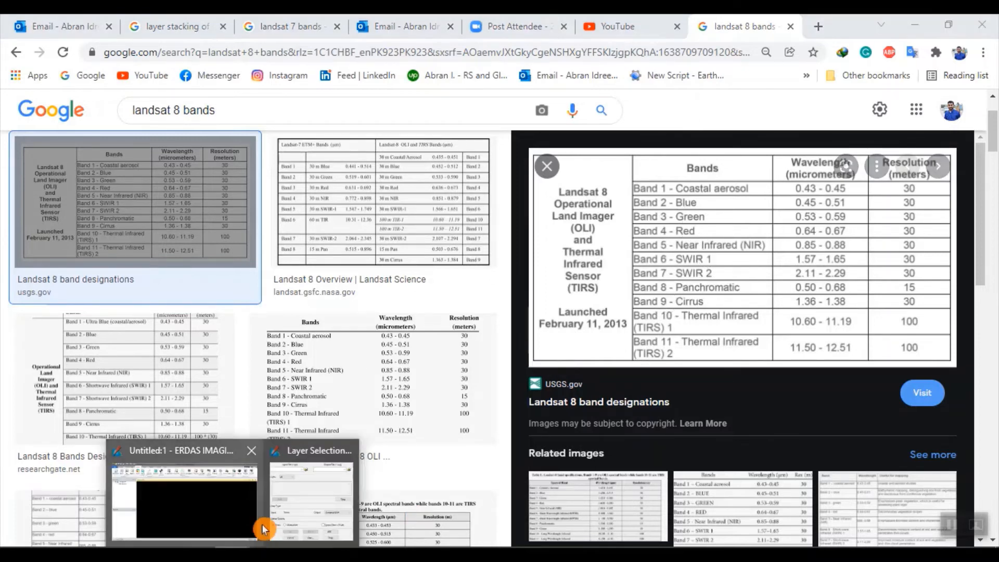
pyautogui.click(235, 516)
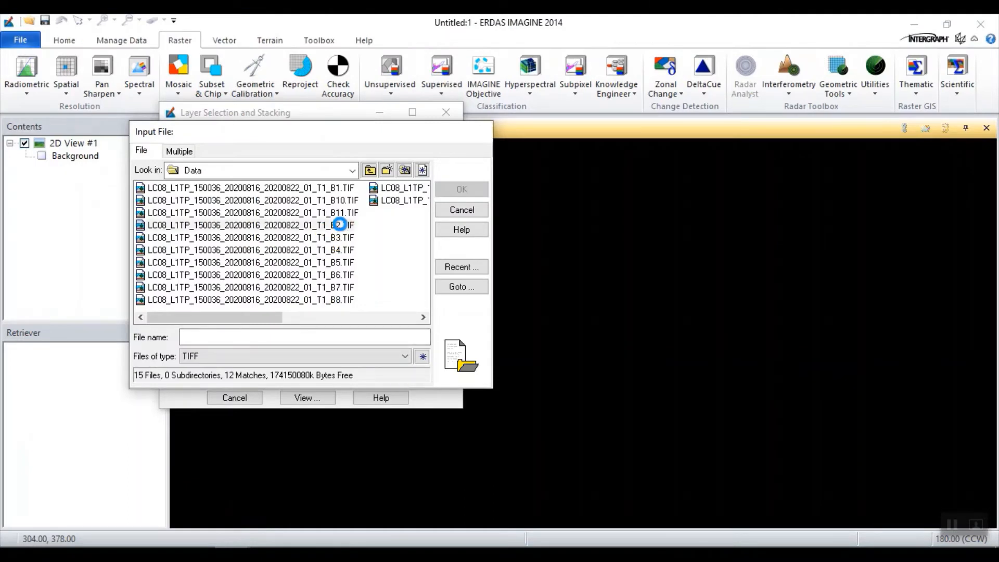
pyautogui.click(339, 225)
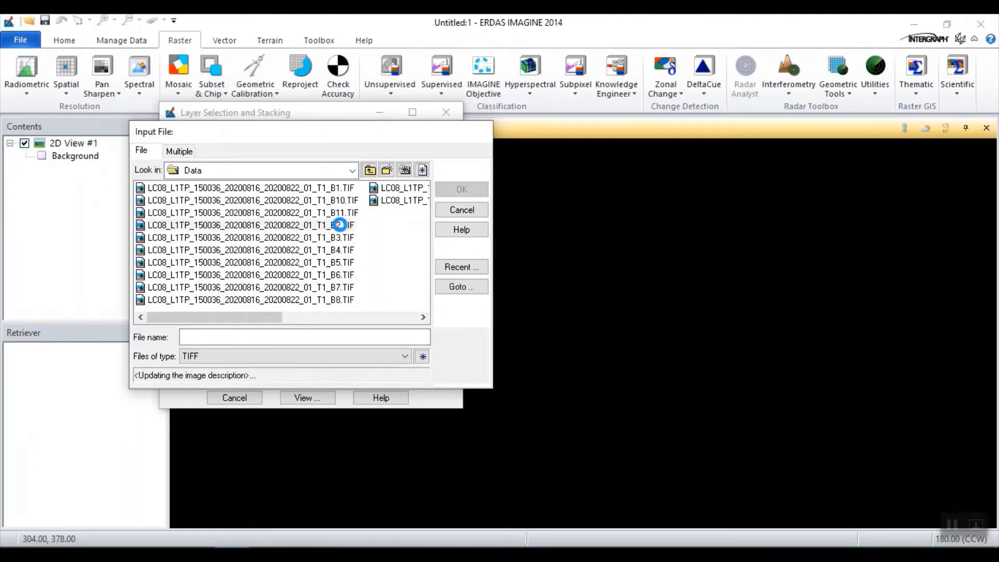
pyautogui.click(450, 194)
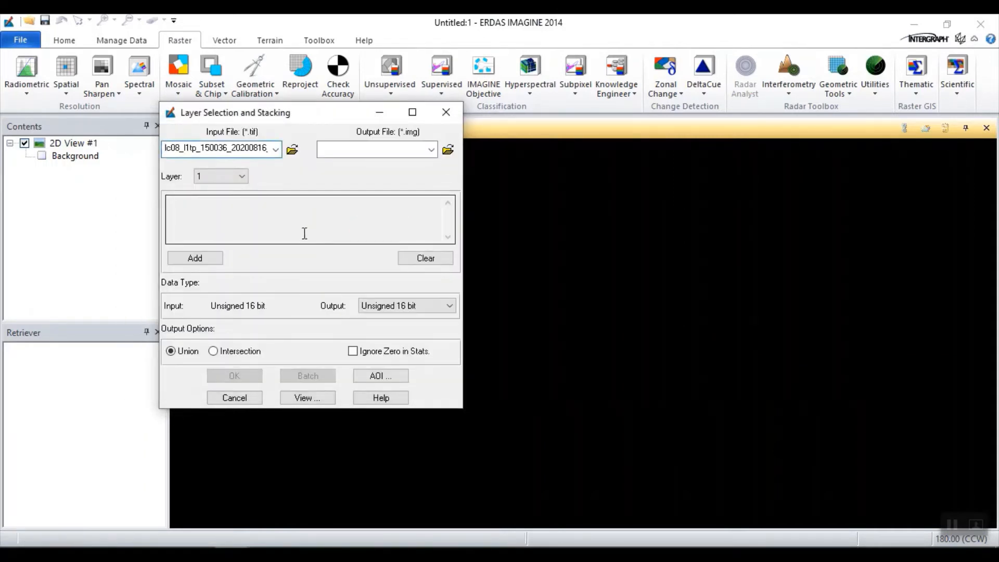
pyautogui.click(197, 262)
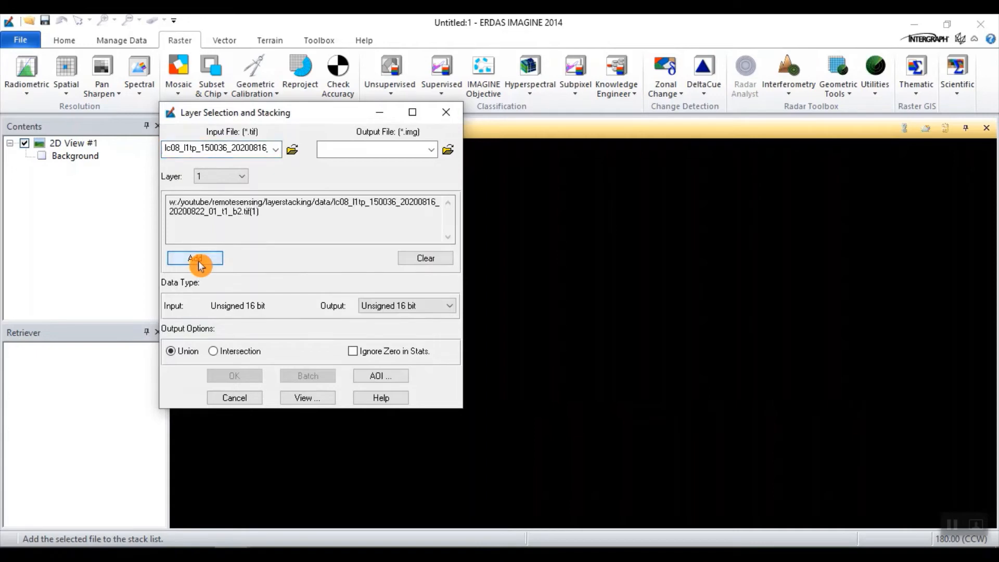
# Step: Add the band files ending in B3.TIF and B4.TIF to the stack list, one after the other
pyautogui.click(292, 150)
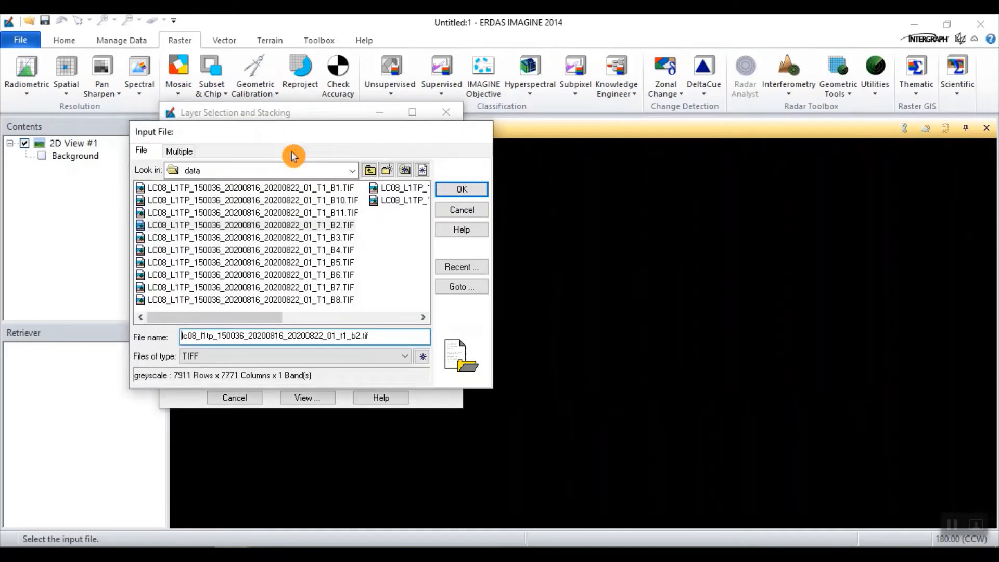
pyautogui.click(333, 240)
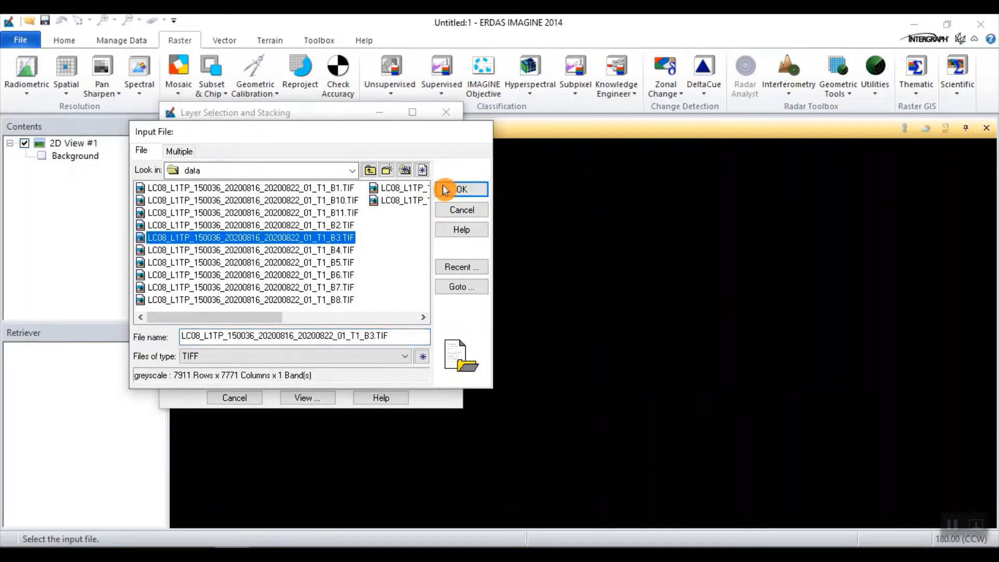
pyautogui.click(462, 189)
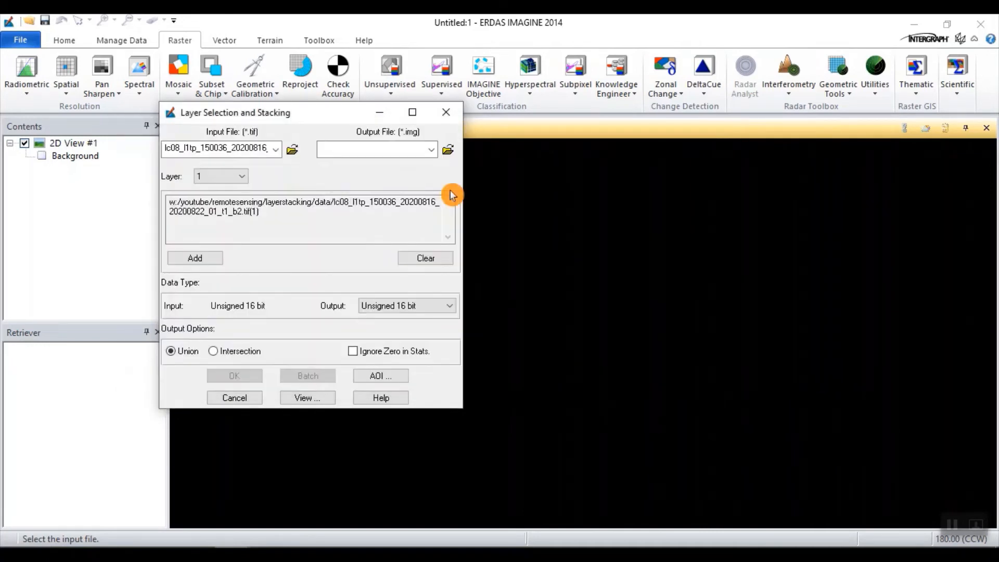
pyautogui.click(195, 258)
pyautogui.click(291, 151)
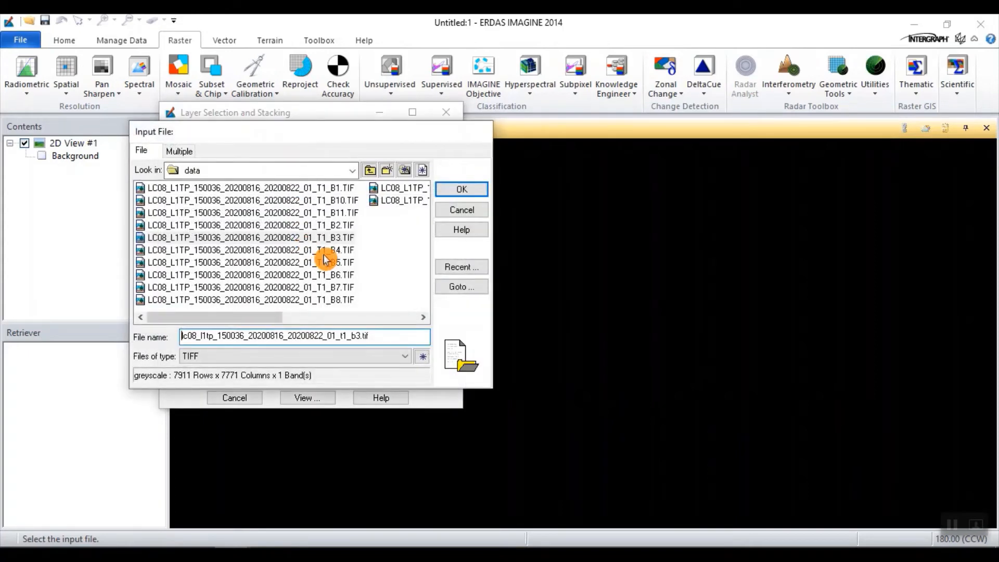
pyautogui.click(327, 252)
pyautogui.click(453, 190)
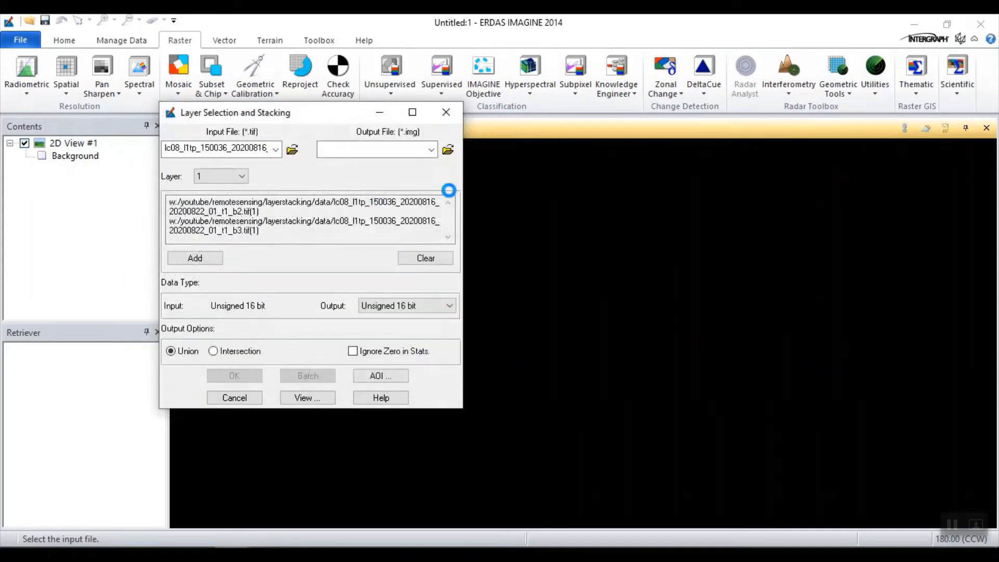
pyautogui.click(200, 257)
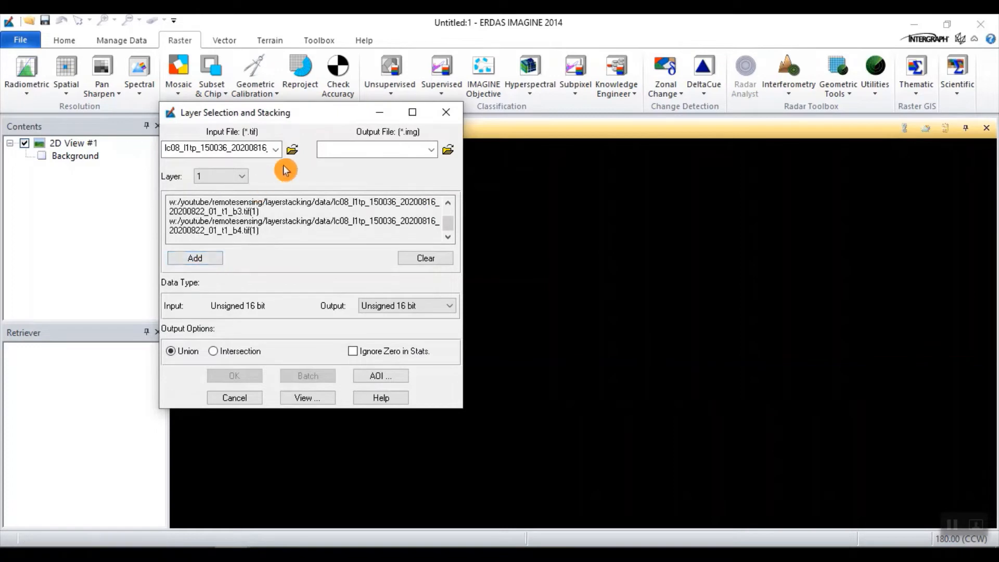
# Step: Add the band files ending in B5.TIF and B6.TIF to the stack list, one after the other
pyautogui.click(294, 151)
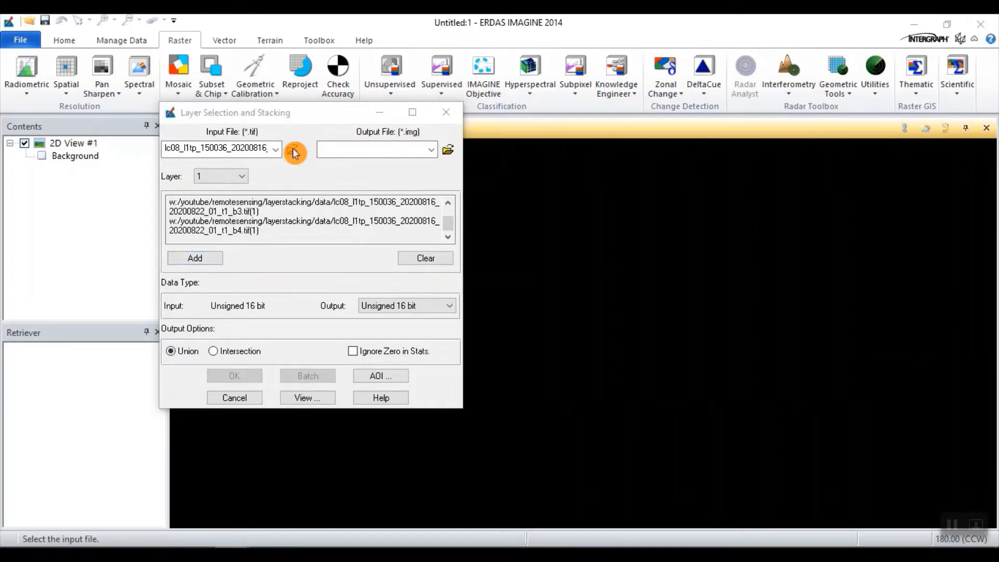
pyautogui.click(332, 263)
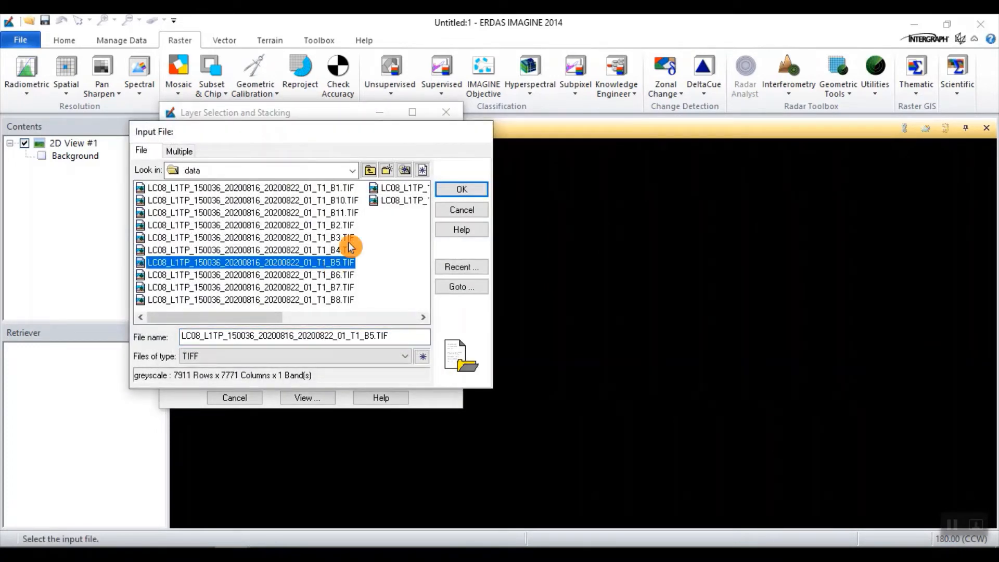
pyautogui.click(448, 193)
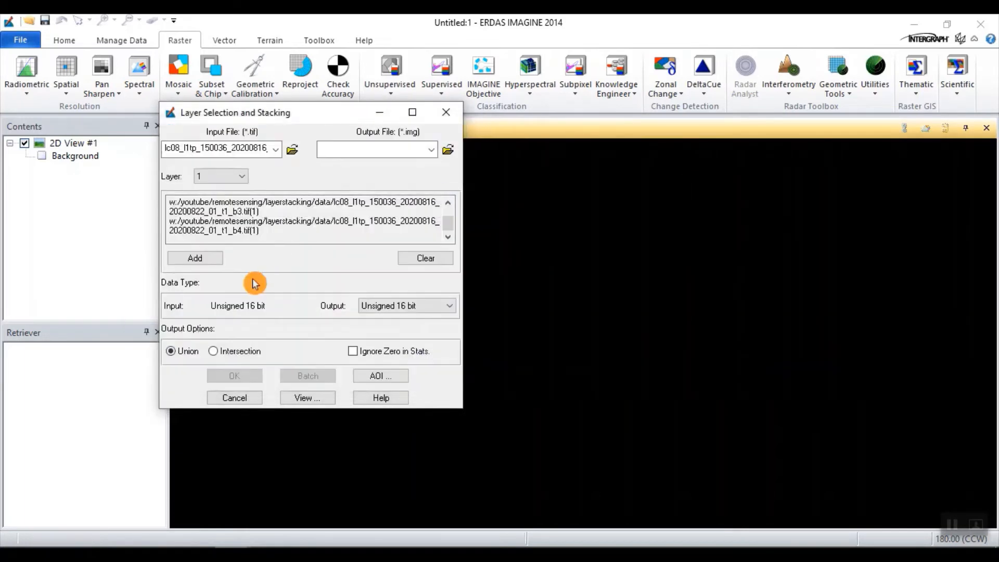
pyautogui.click(207, 262)
pyautogui.click(299, 151)
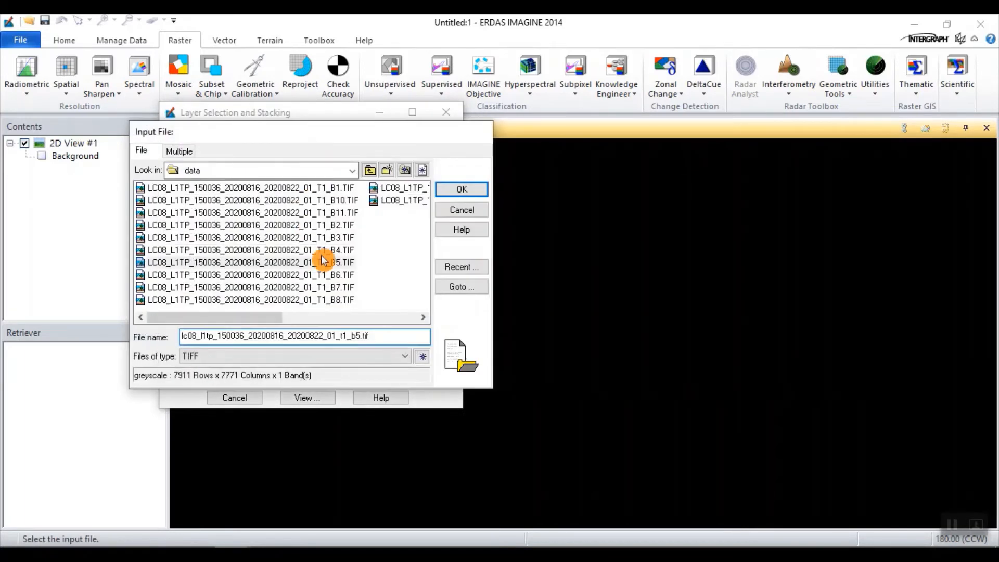
pyautogui.click(330, 276)
pyautogui.click(461, 189)
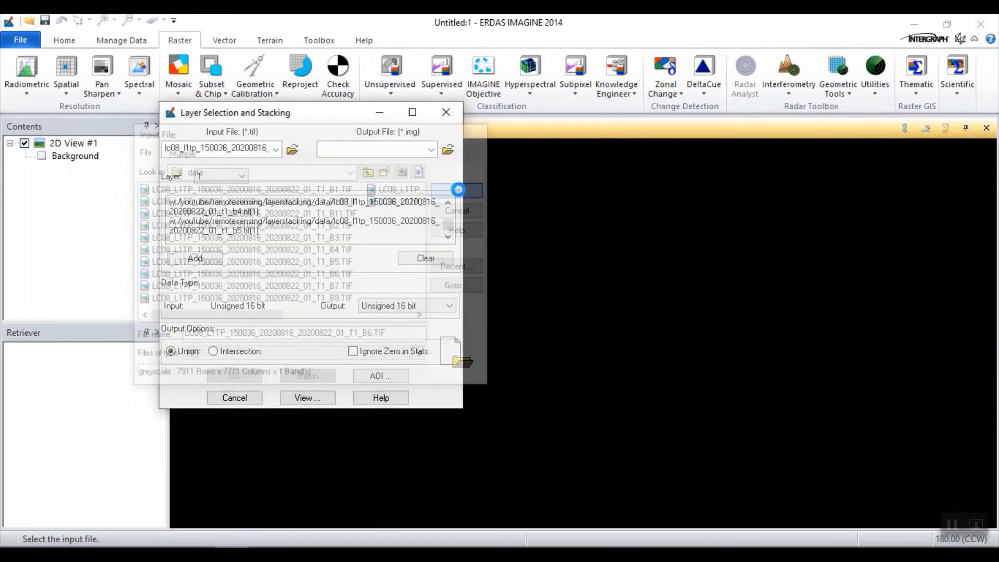
pyautogui.click(197, 261)
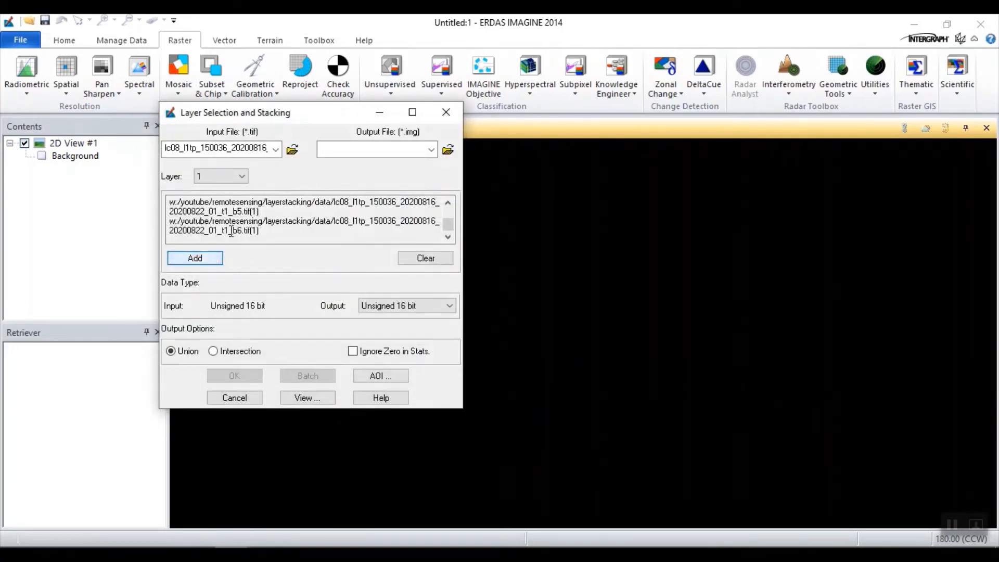
# Step: Add the band file ending in B7.TIF to the stack list
pyautogui.click(292, 150)
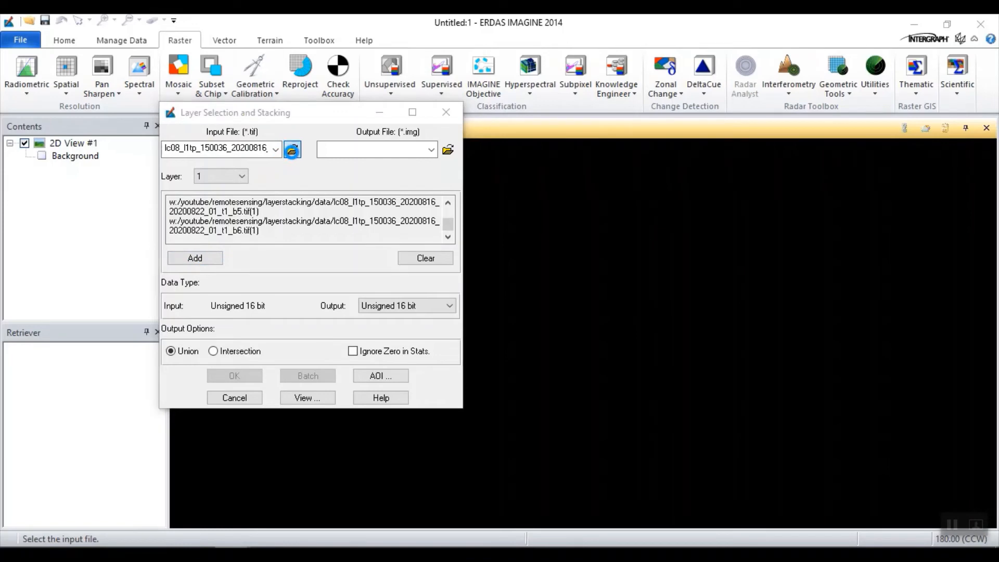
pyautogui.click(331, 288)
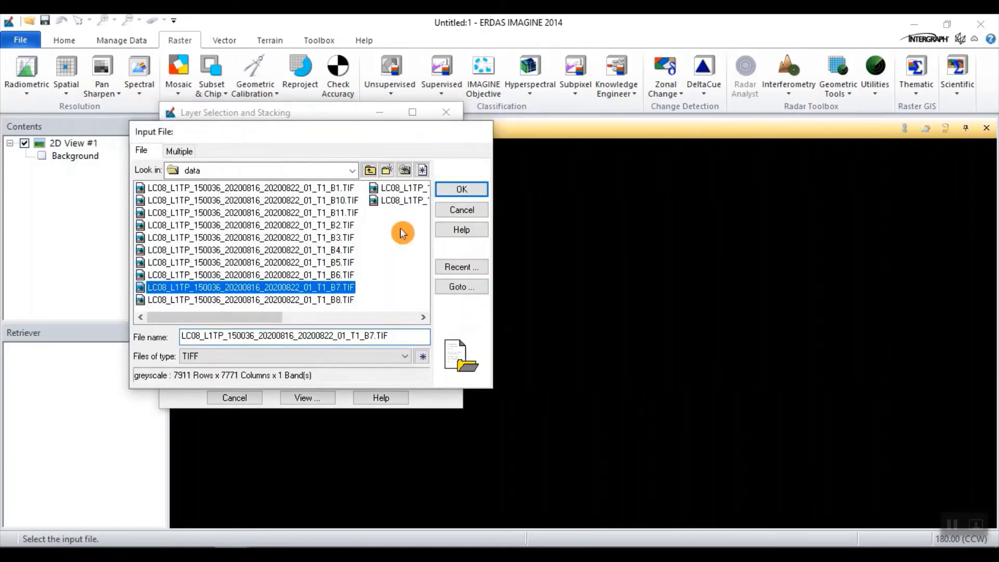
pyautogui.click(461, 189)
pyautogui.click(197, 258)
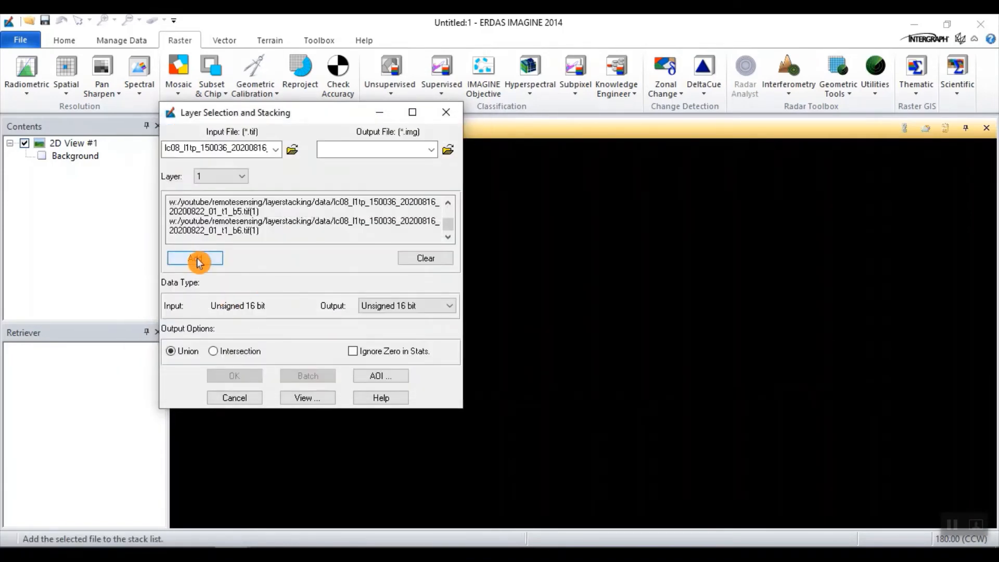
# Step: Set the stack's output to a TIFF file named B234567_Layer_Stacks in the layerstacking folder, one level above the data folder
pyautogui.click(448, 150)
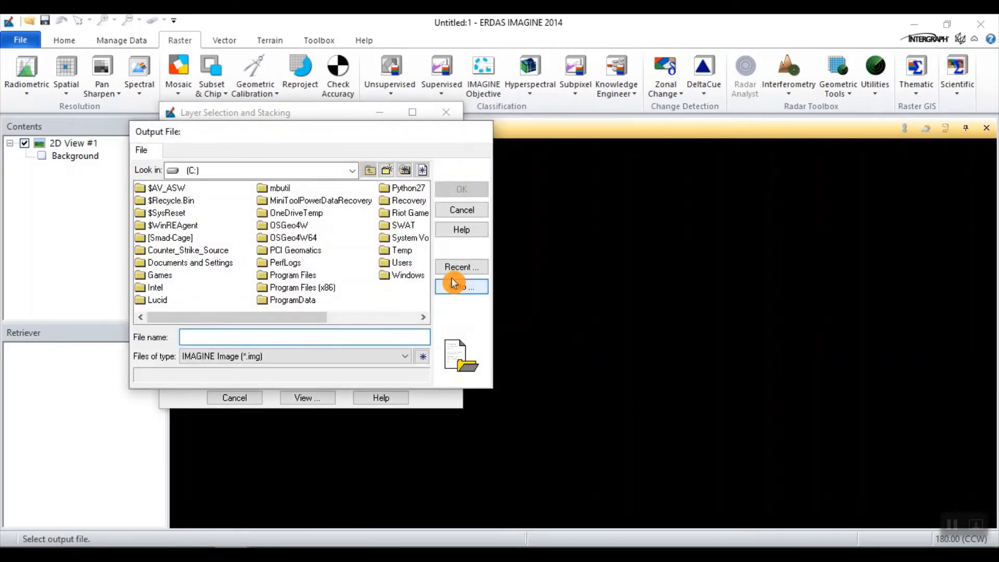
pyautogui.click(458, 267)
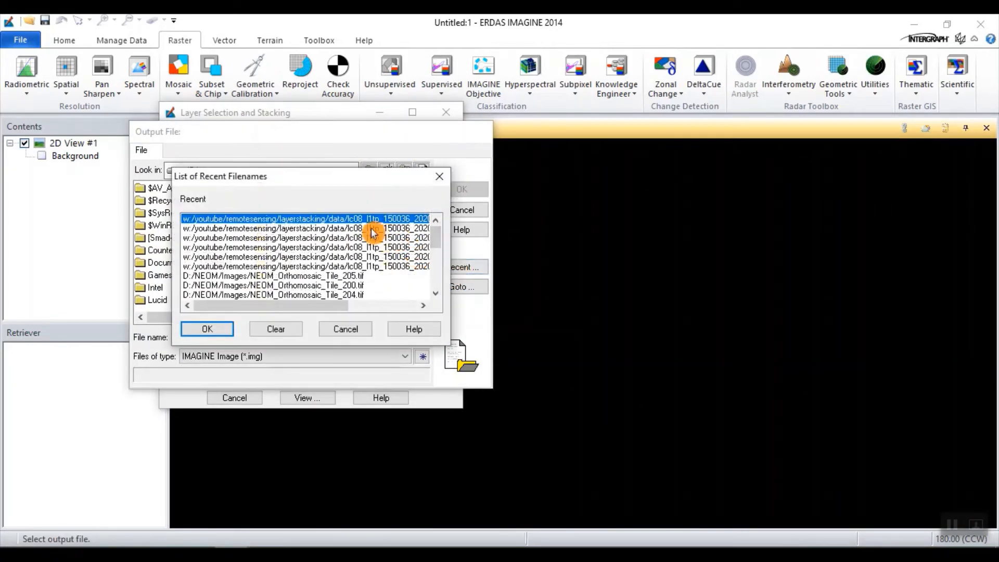
pyautogui.click(203, 328)
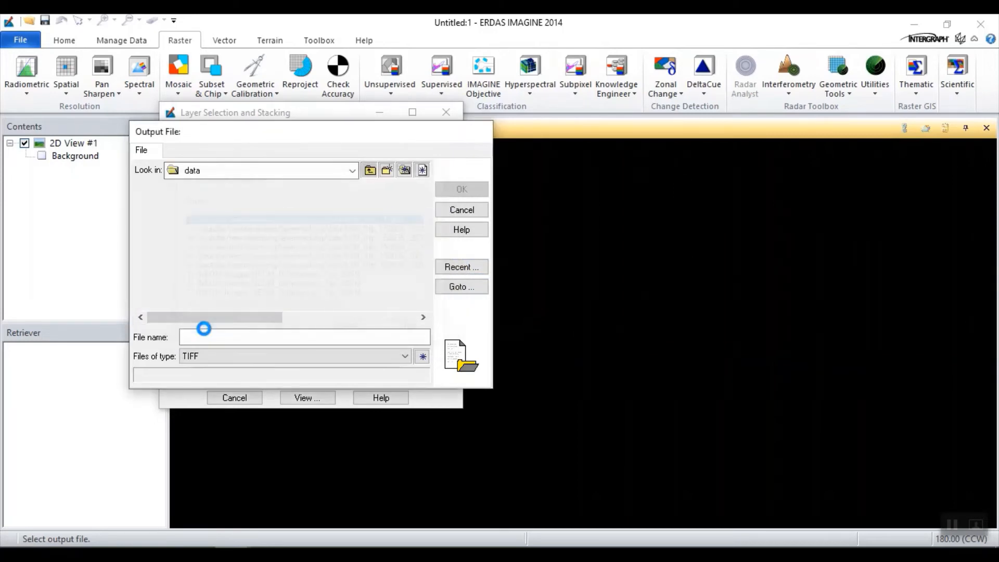
pyautogui.click(603, 333)
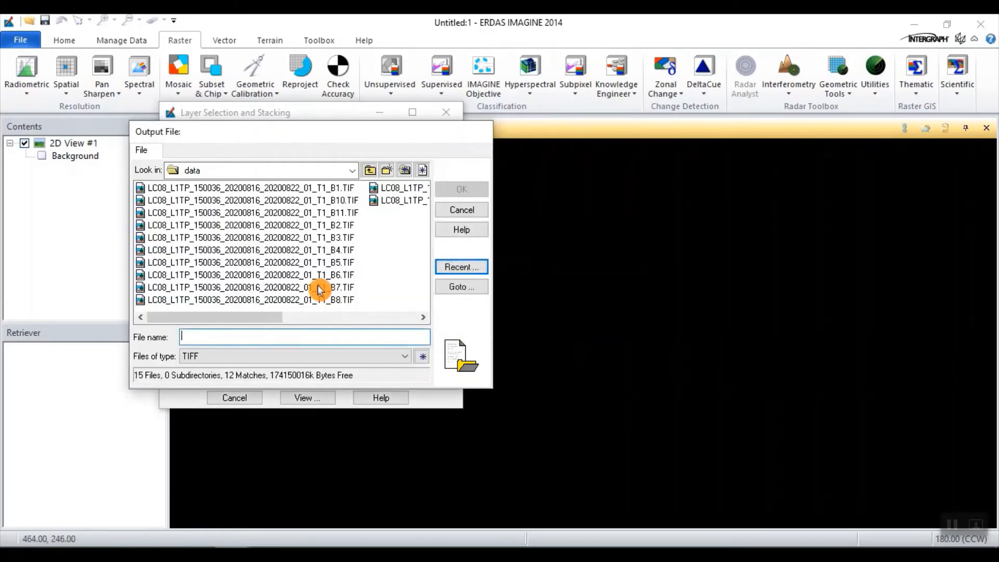
pyautogui.click(370, 173)
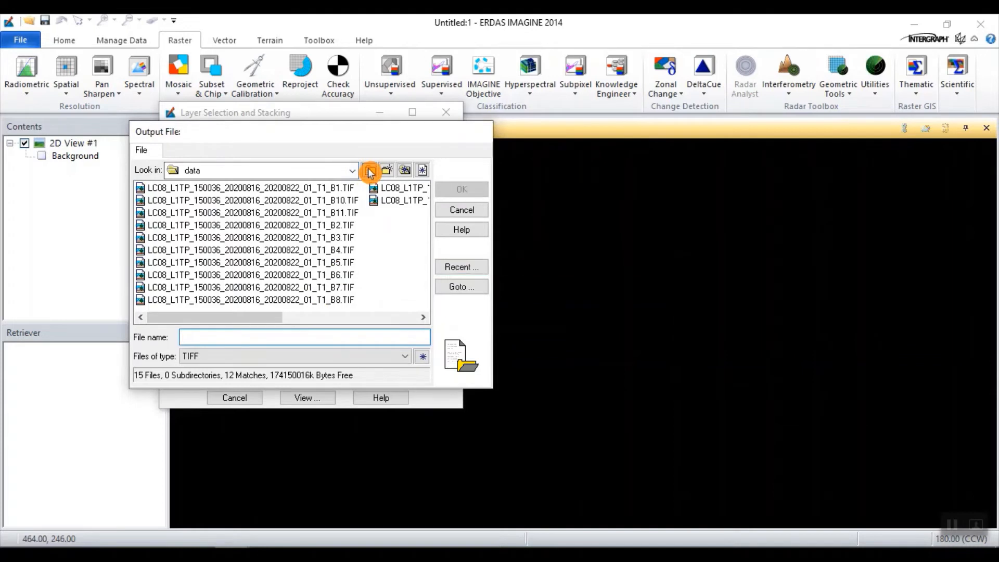
pyautogui.click(193, 241)
pyautogui.click(197, 337)
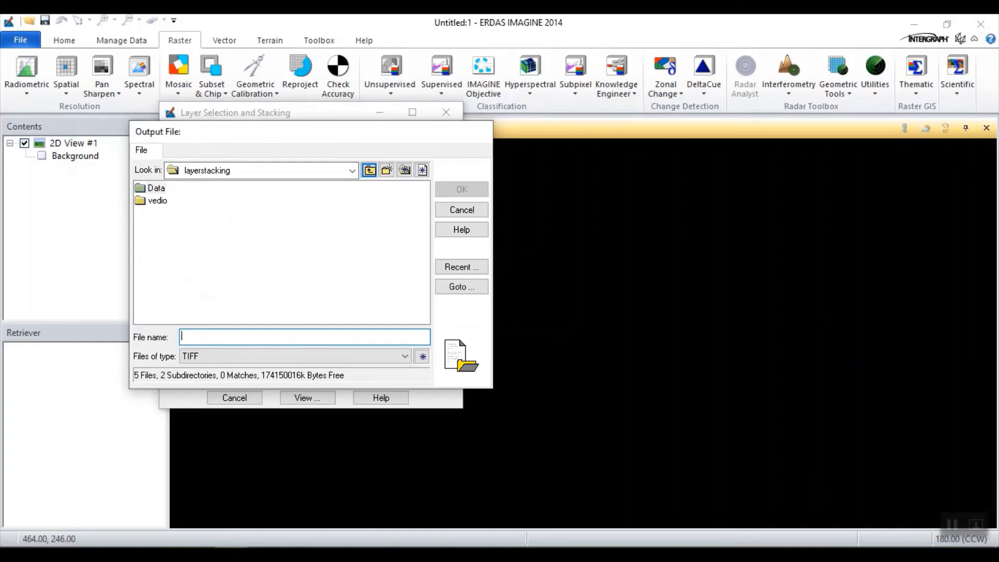
pyautogui.write('B234')
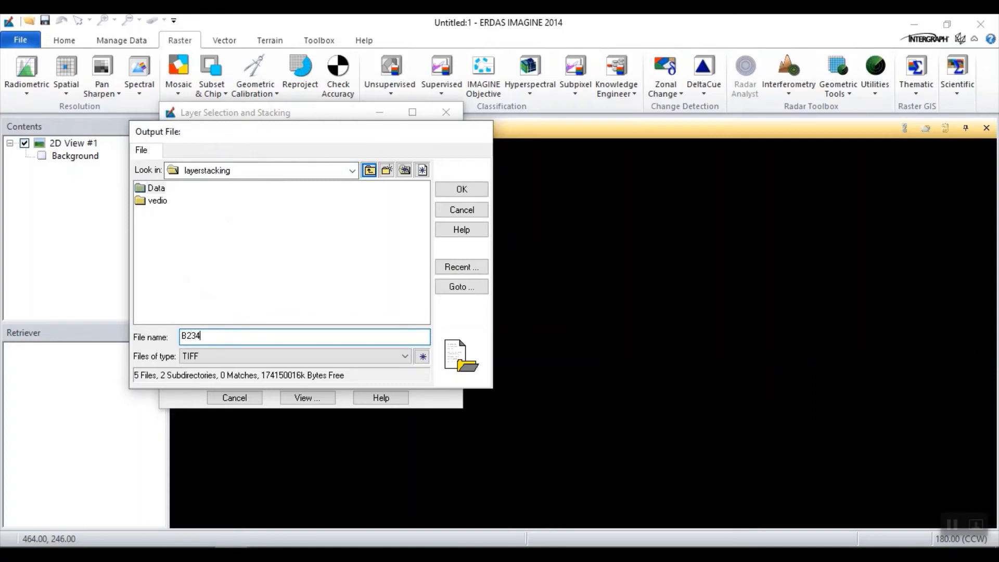
pyautogui.write('567_Layer_Stacks')
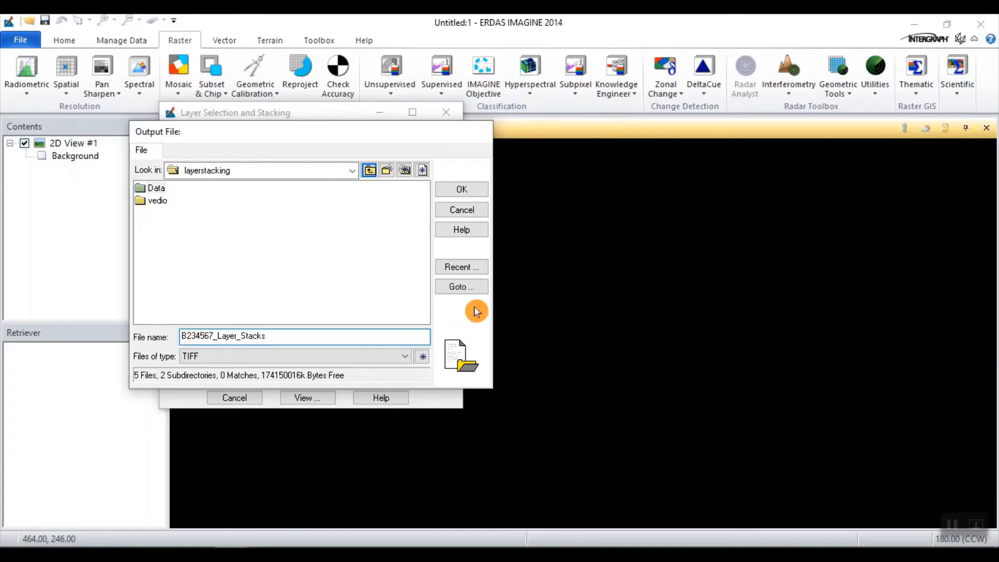
pyautogui.click(464, 187)
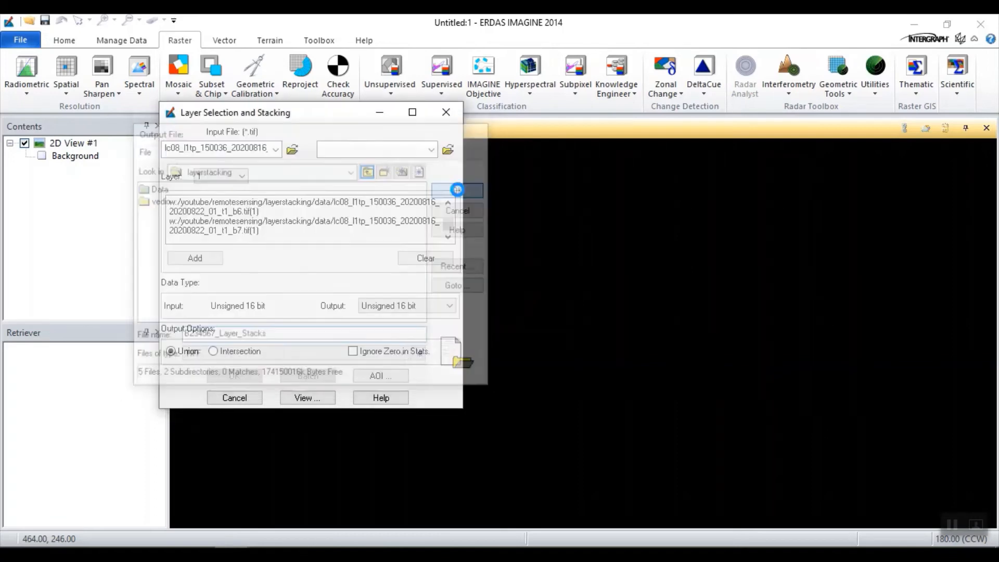
# Step: Try to change the output file's format to IMAGINE Image (*.img)
pyautogui.click(449, 155)
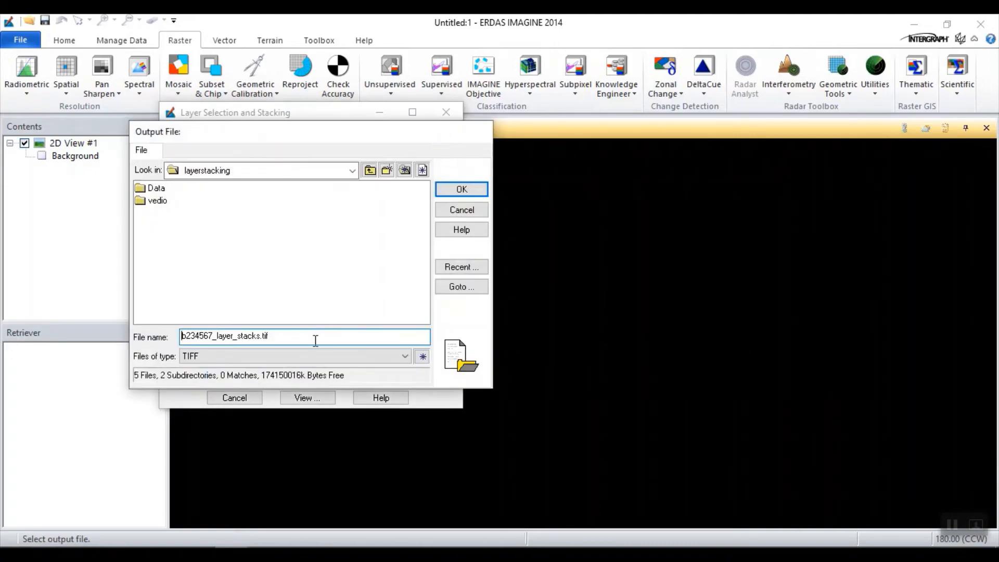
pyautogui.click(210, 358)
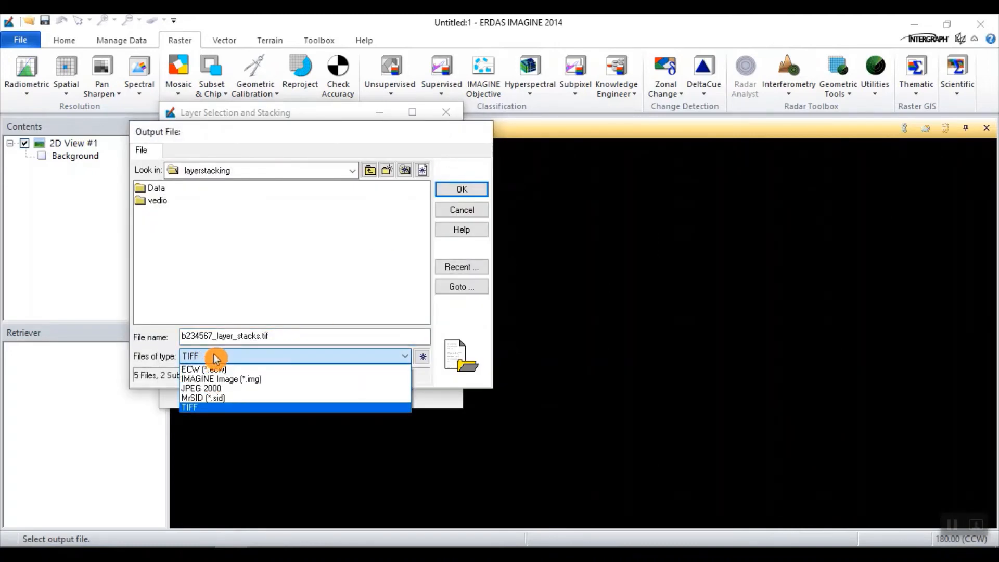
pyautogui.click(241, 383)
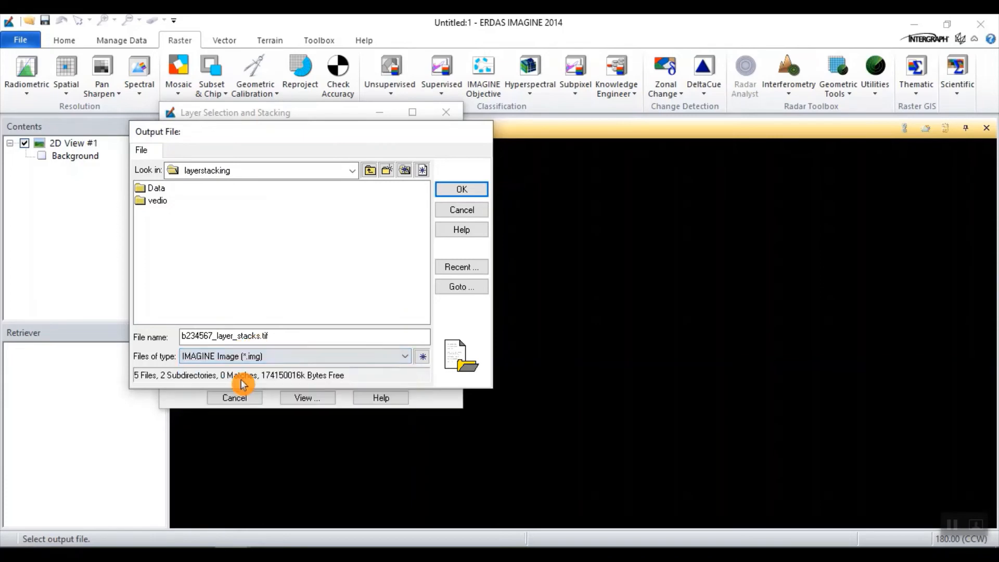
pyautogui.click(473, 191)
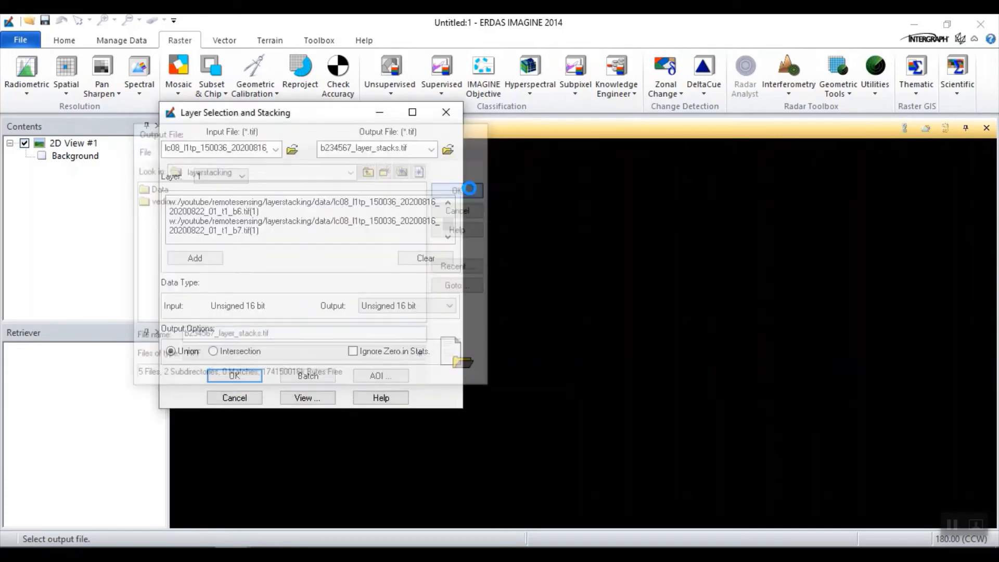
# Step: Run the layer stack and close the process list once the job is done
pyautogui.click(241, 377)
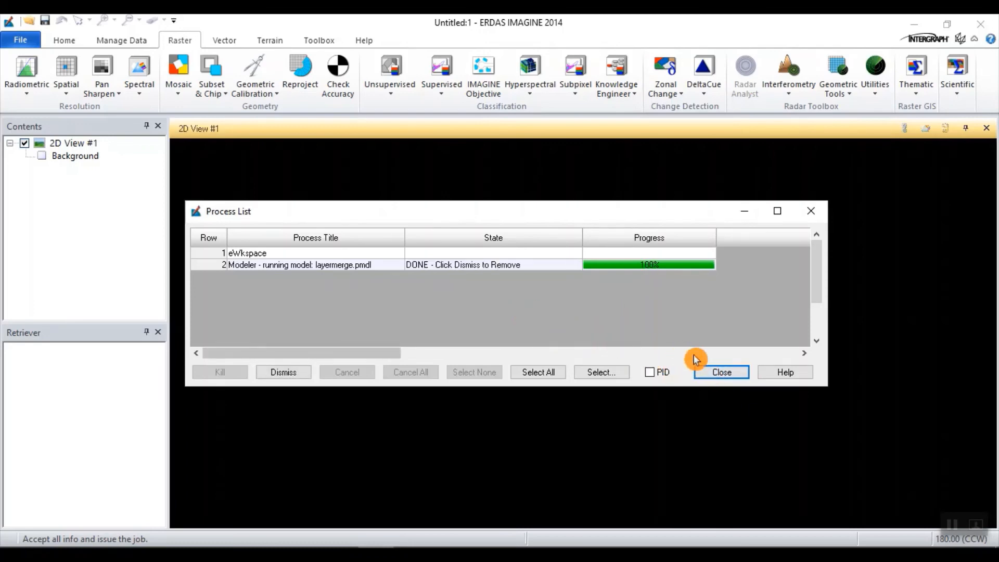
pyautogui.click(721, 373)
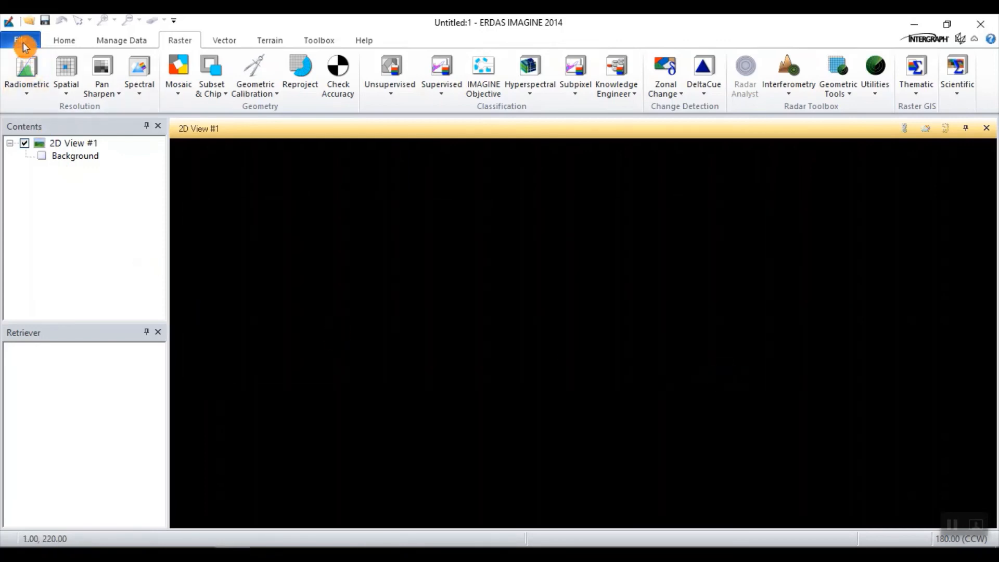
# Step: Open the recent image b234567_layer_stacks in the 2D view and fit it to the frame
pyautogui.click(23, 45)
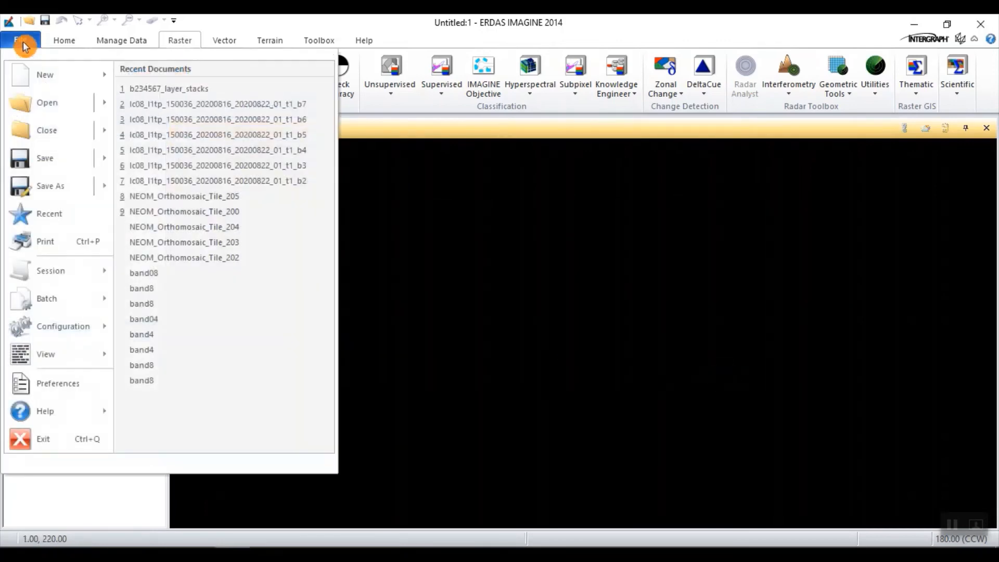
pyautogui.click(178, 88)
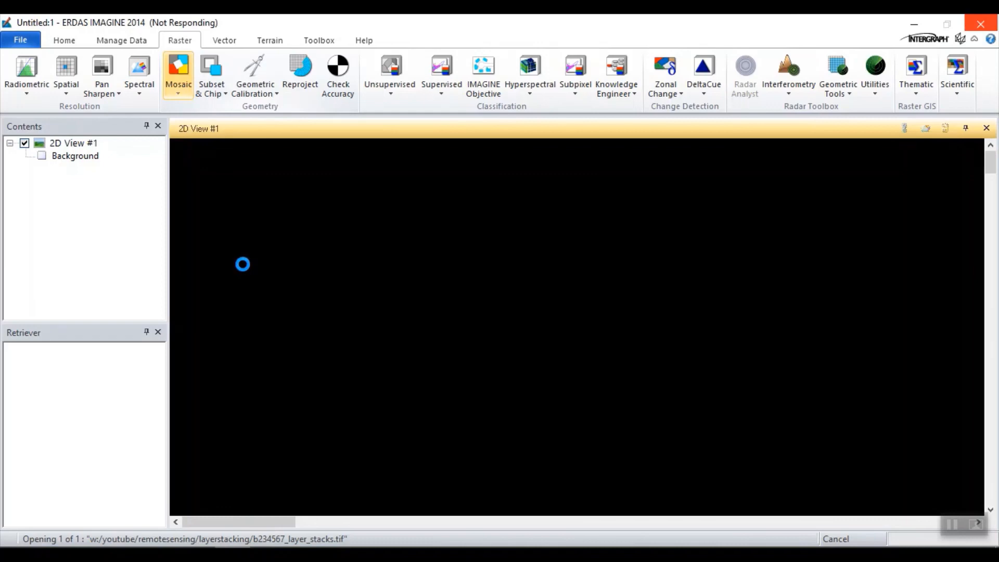
pyautogui.click(75, 45)
pyautogui.click(232, 76)
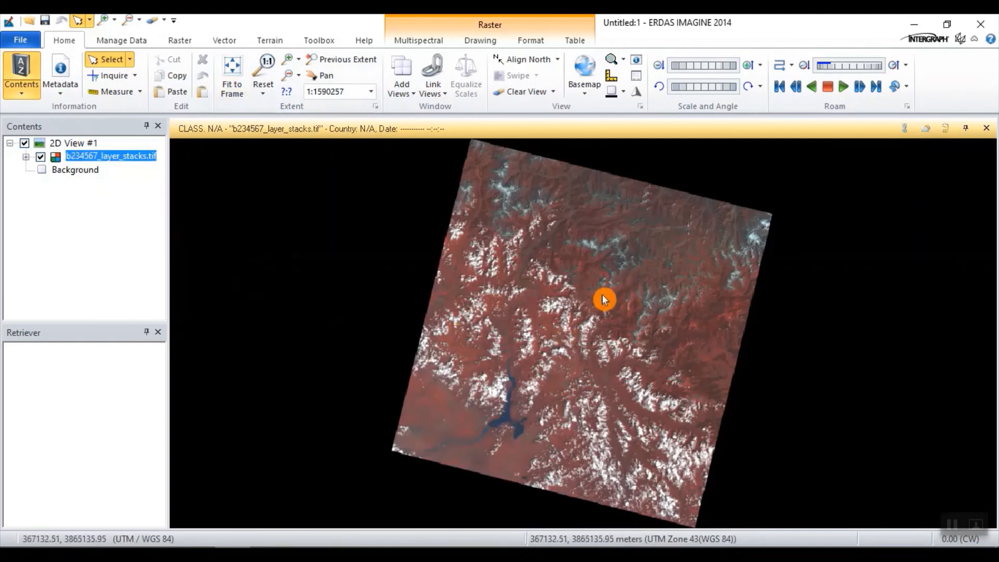
# Step: Examine the stacked image across the scene at closer zoom and review its multispectral band combination presets
pyautogui.click(321, 75)
pyautogui.scroll(1, 596, 406)
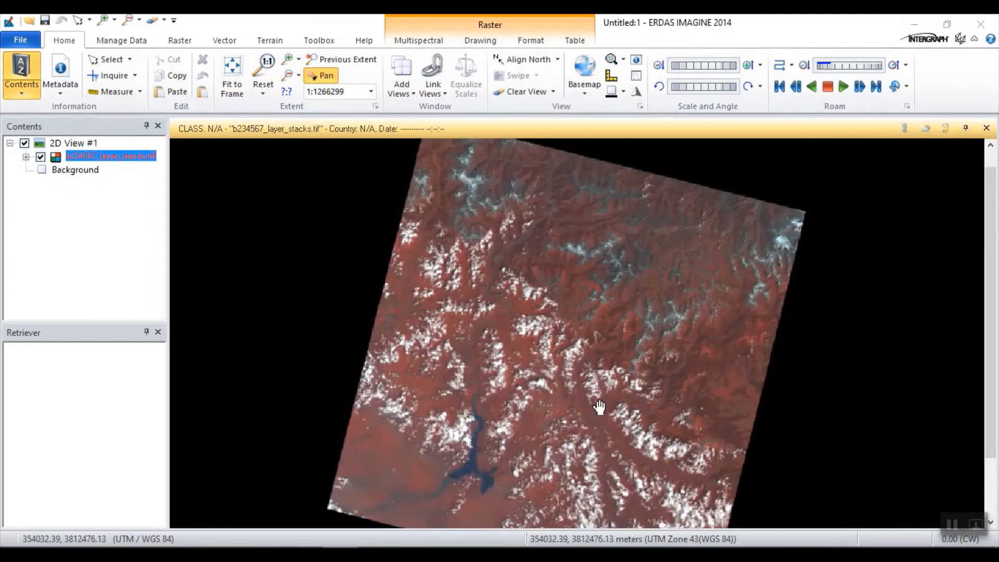
pyautogui.moveTo(541, 407); pyautogui.dragTo(557, 364)
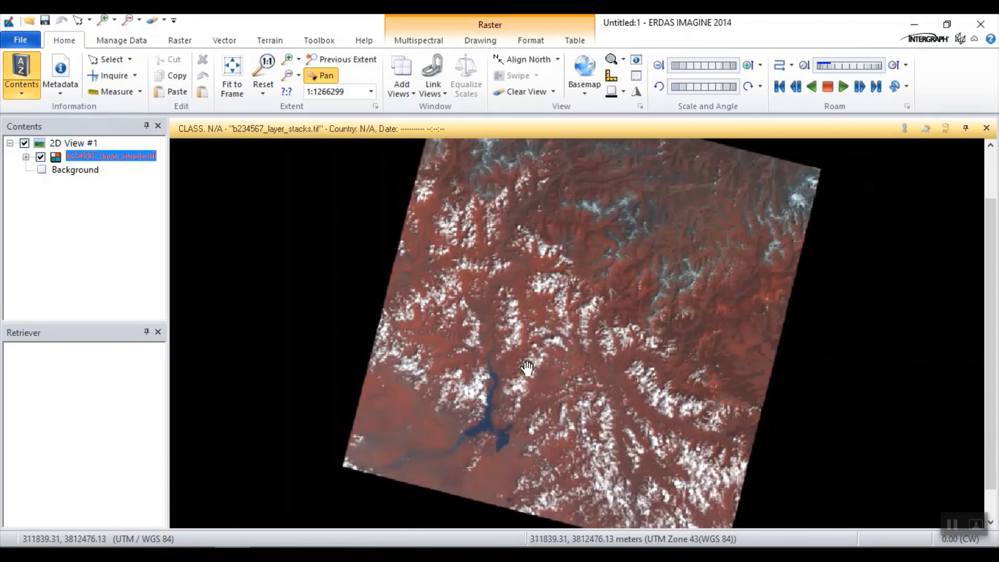
pyautogui.moveTo(612, 294); pyautogui.dragTo(584, 327)
pyautogui.moveTo(503, 391); pyautogui.dragTo(509, 368)
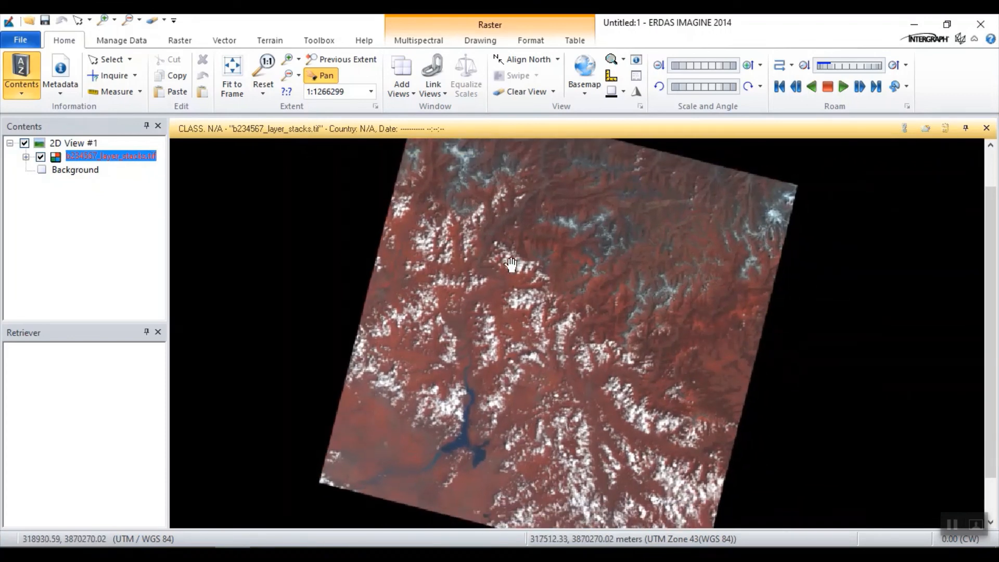
pyautogui.click(412, 42)
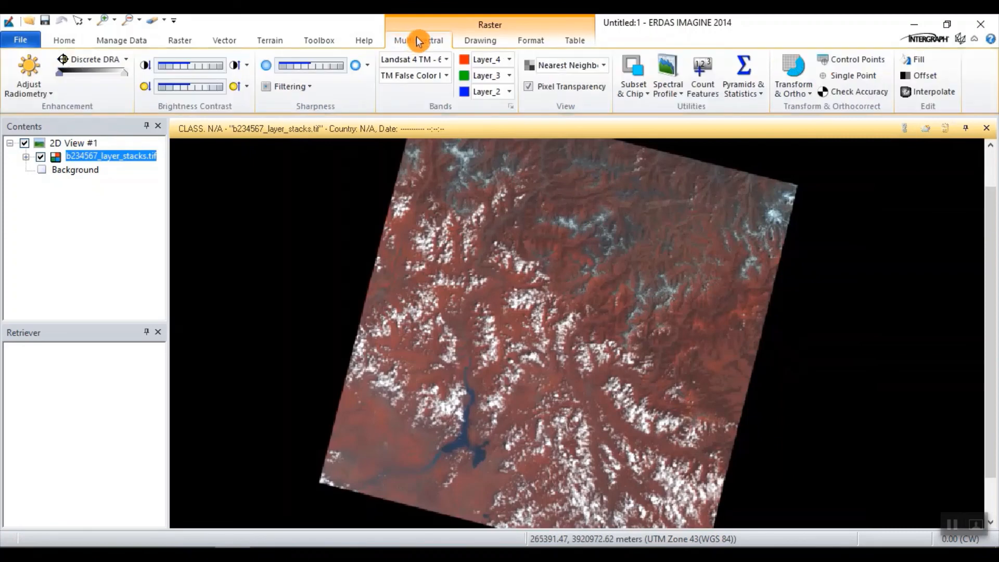
pyautogui.click(446, 75)
pyautogui.click(426, 102)
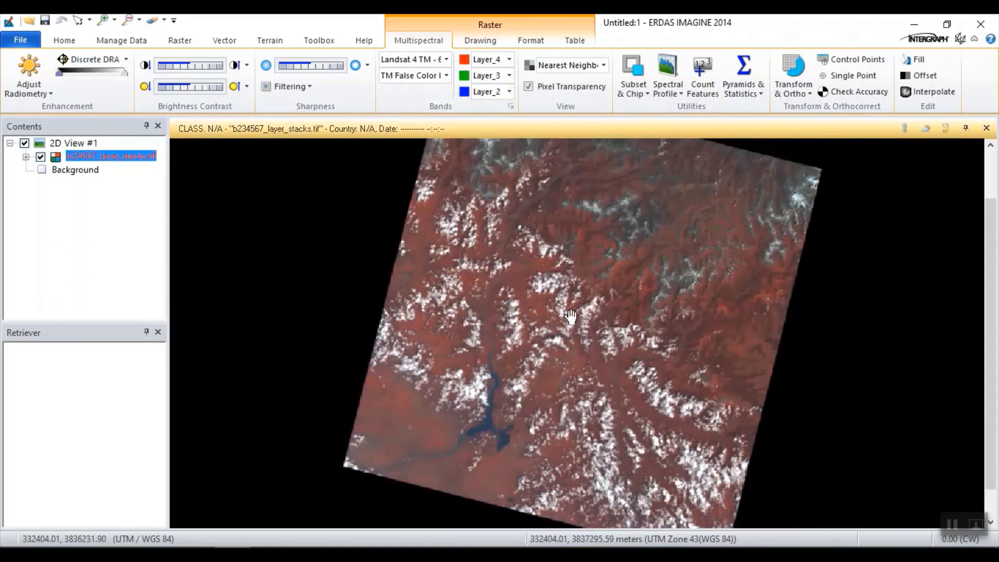
pyautogui.moveTo(573, 314); pyautogui.dragTo(576, 333)
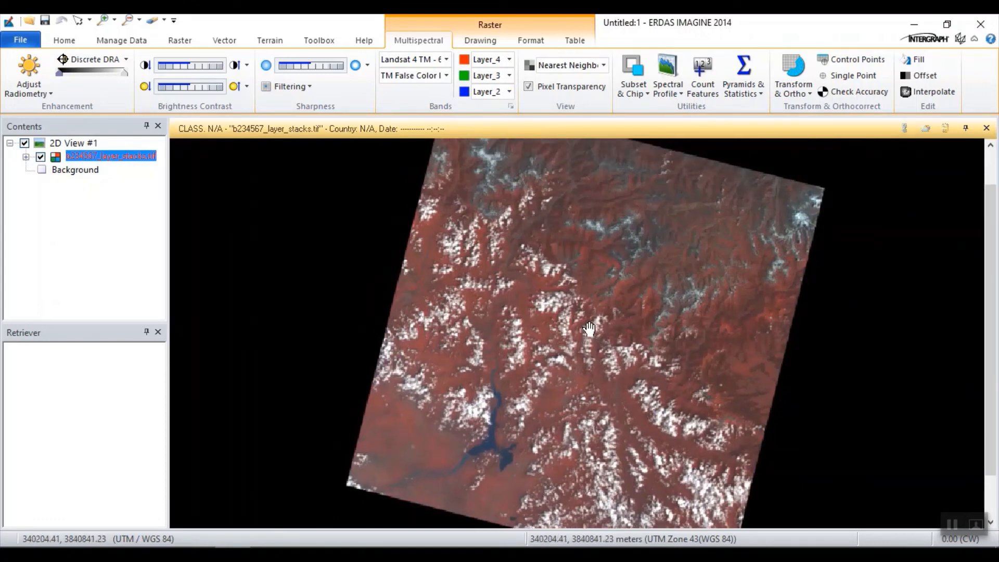
pyautogui.moveTo(613, 360); pyautogui.dragTo(589, 330)
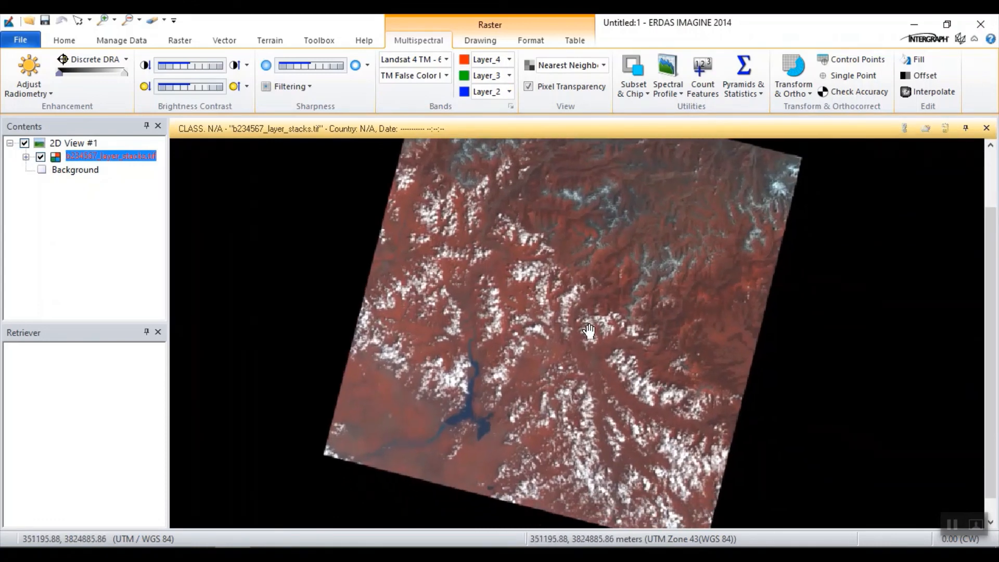